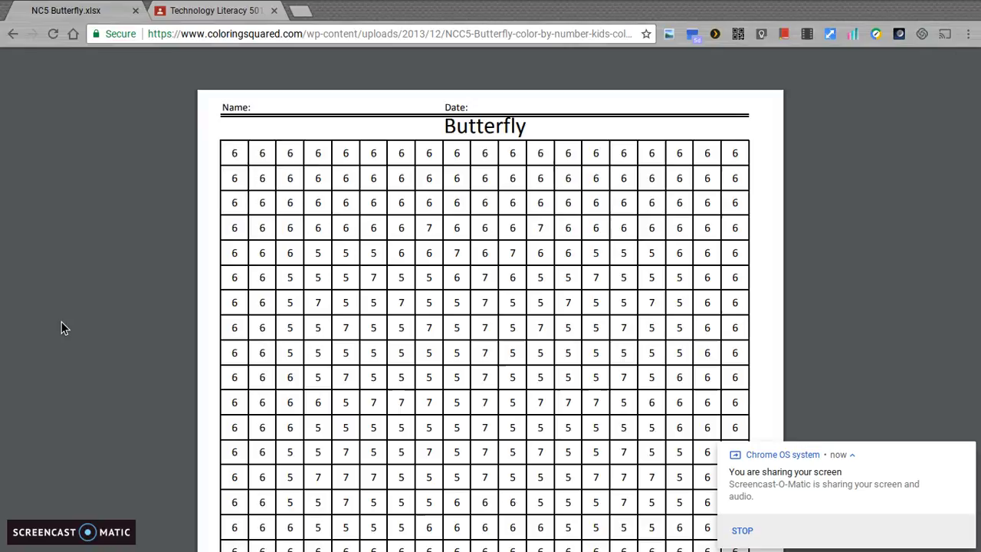
Step: Check the color key on the butterfly worksheet and open the Color by Numbers Template from the Technology Literacy class in Google Classroom
scroll(62, 322, down, 5)
scroll(62, 323, down, 3)
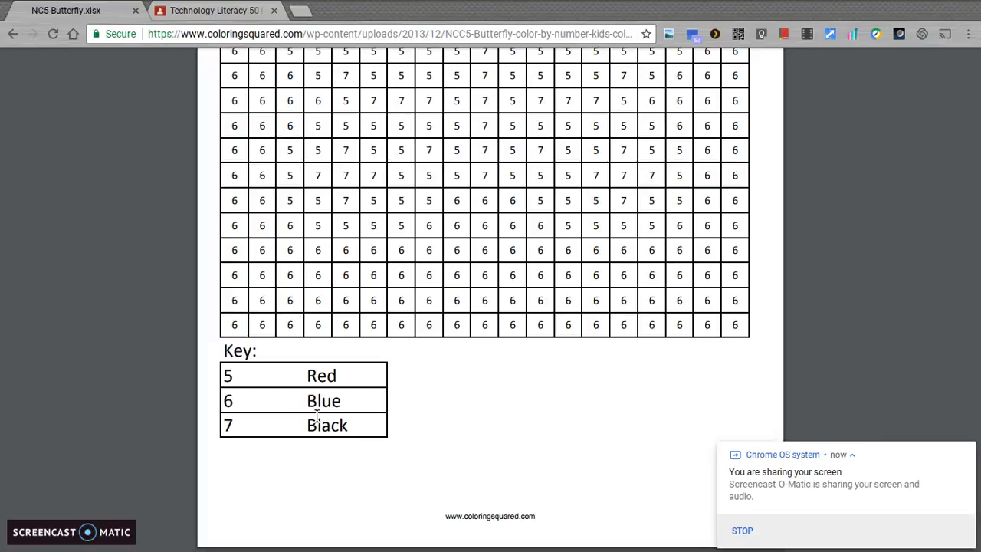
click(197, 9)
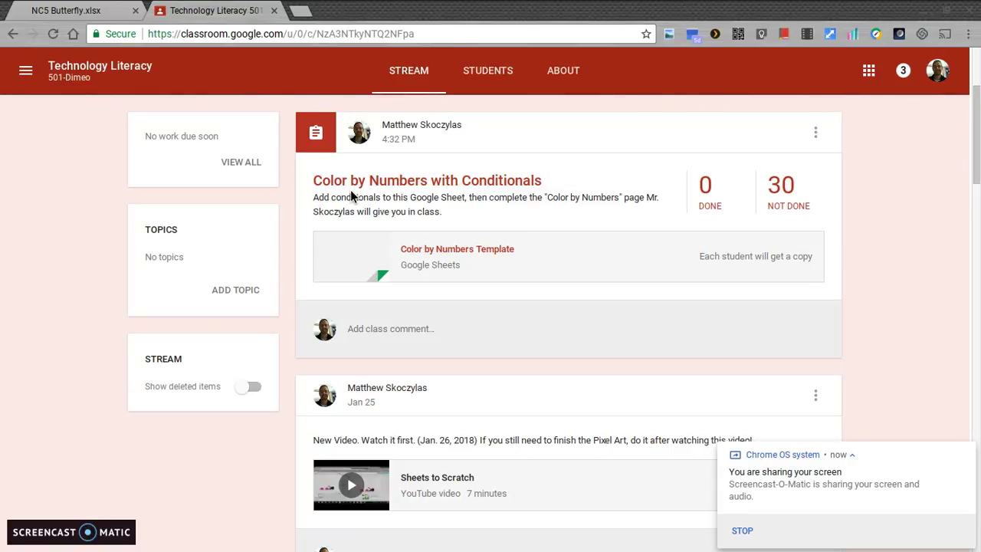
click(421, 253)
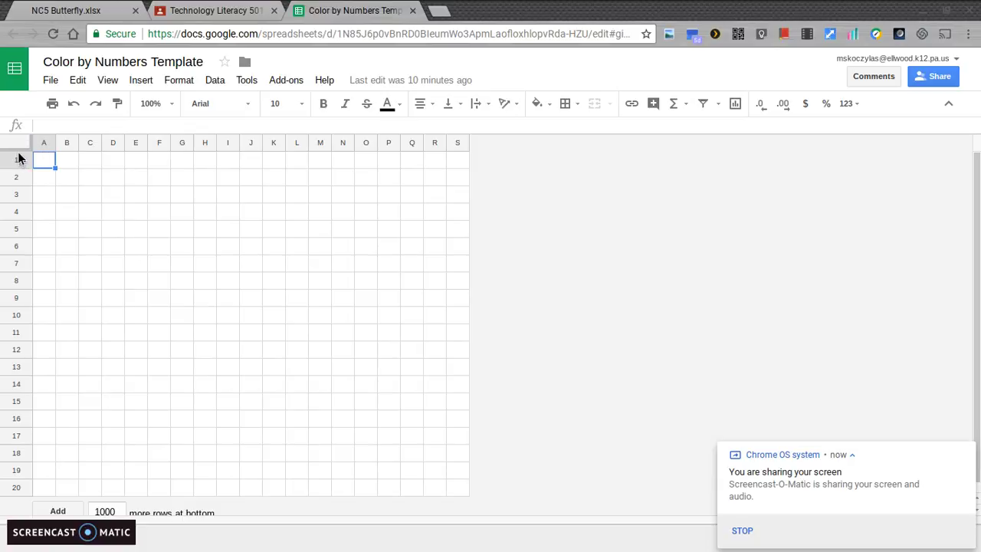
Step: Start a conditional formatting rule for the whole grid A1:S20 and check the number colors in the butterfly worksheet's key
click(17, 144)
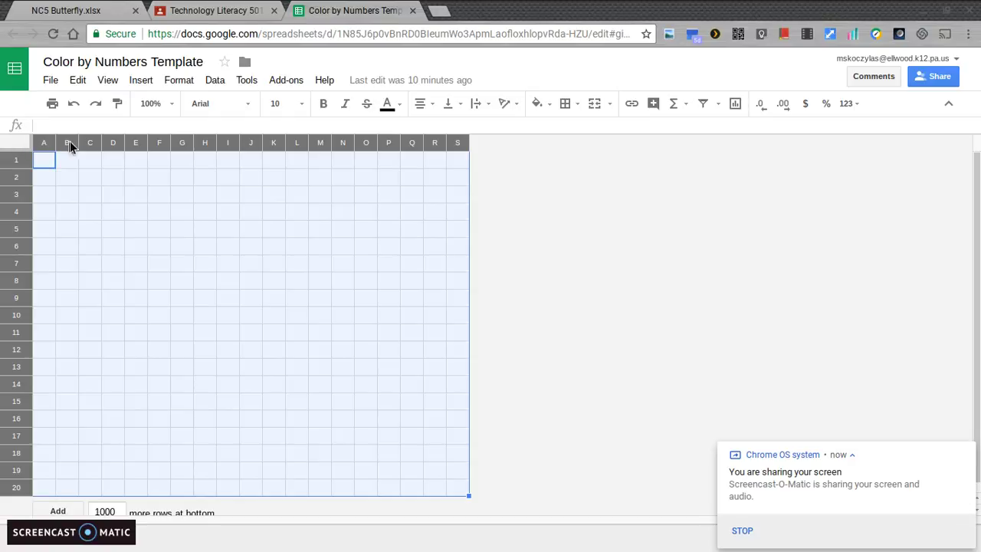
click(186, 81)
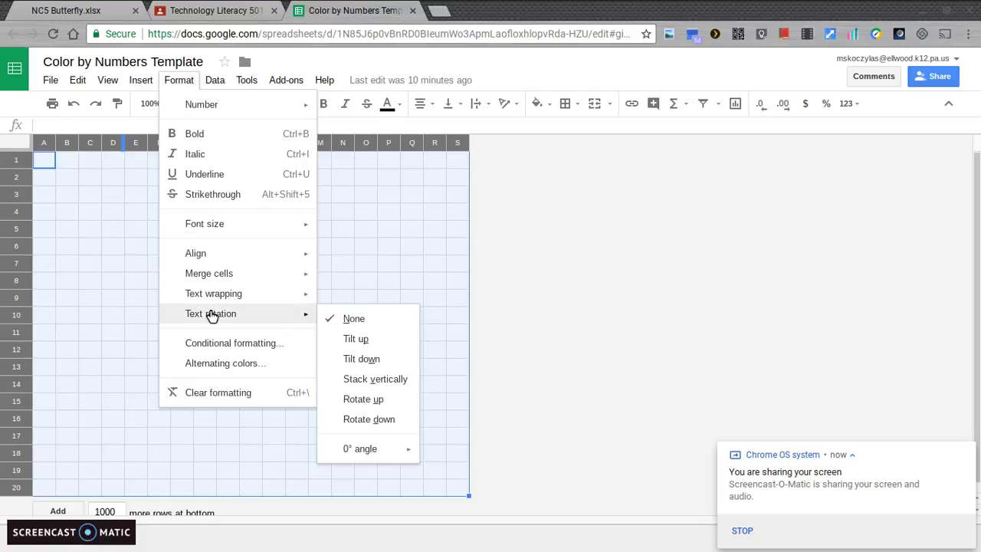
click(216, 344)
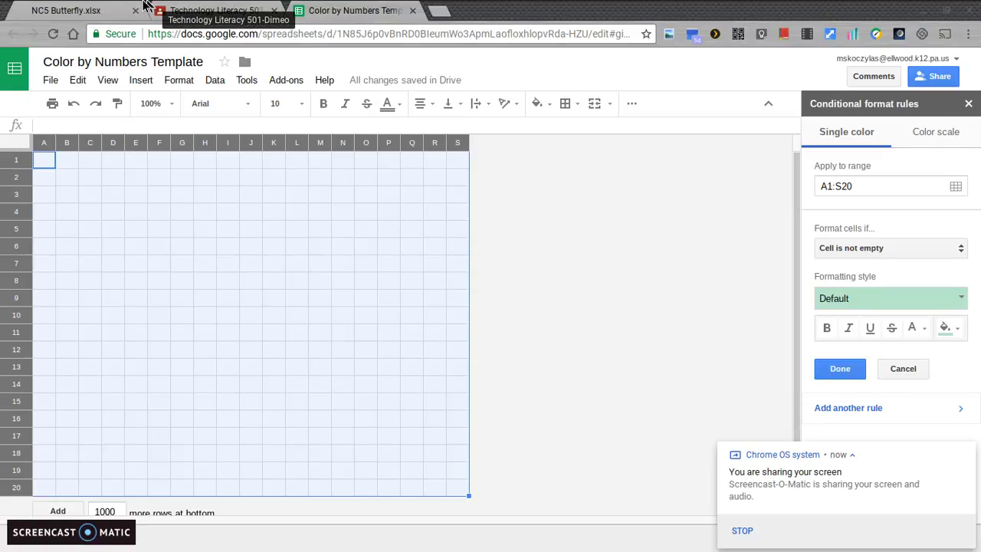
click(69, 8)
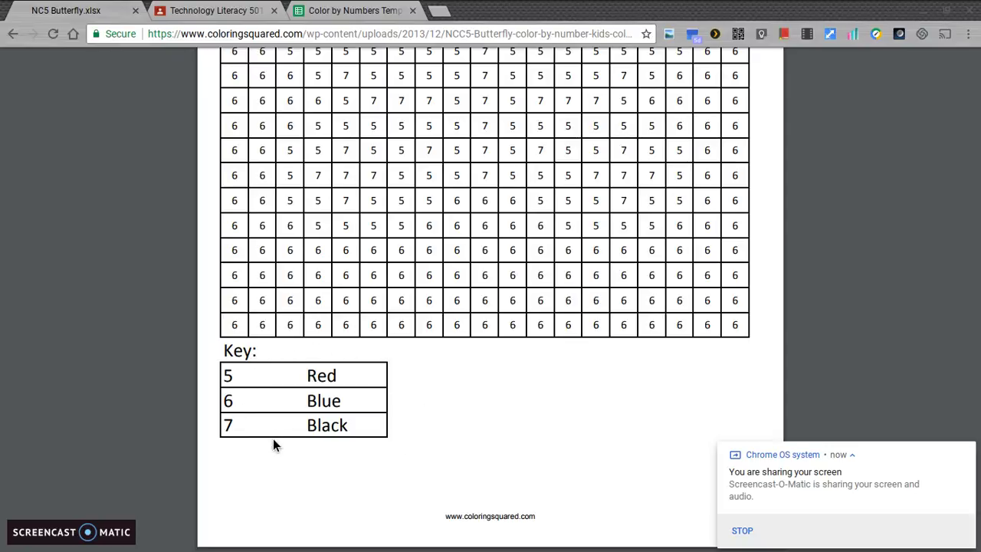
click(328, 8)
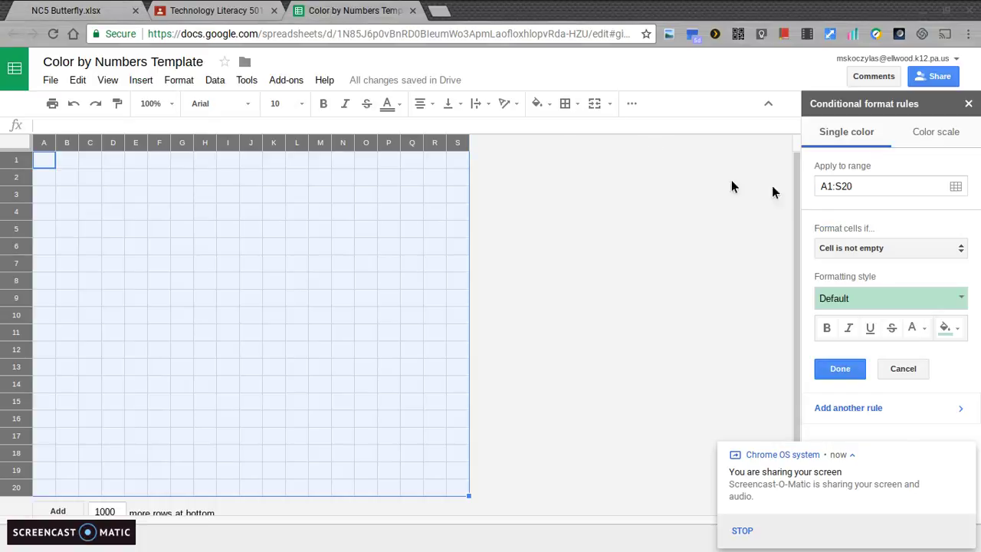
Step: Make the rule fill cells red when their text contains 5, and save it
click(856, 248)
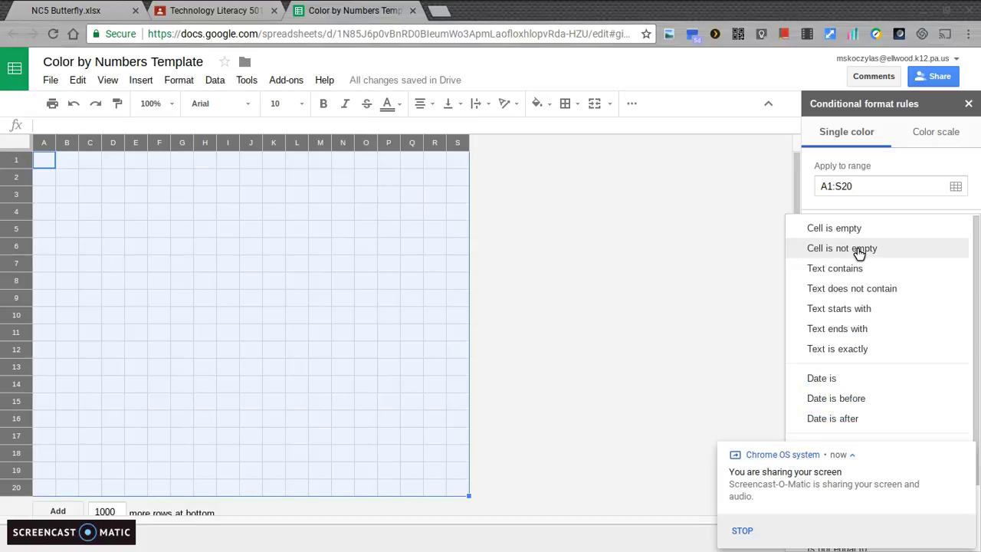
click(850, 268)
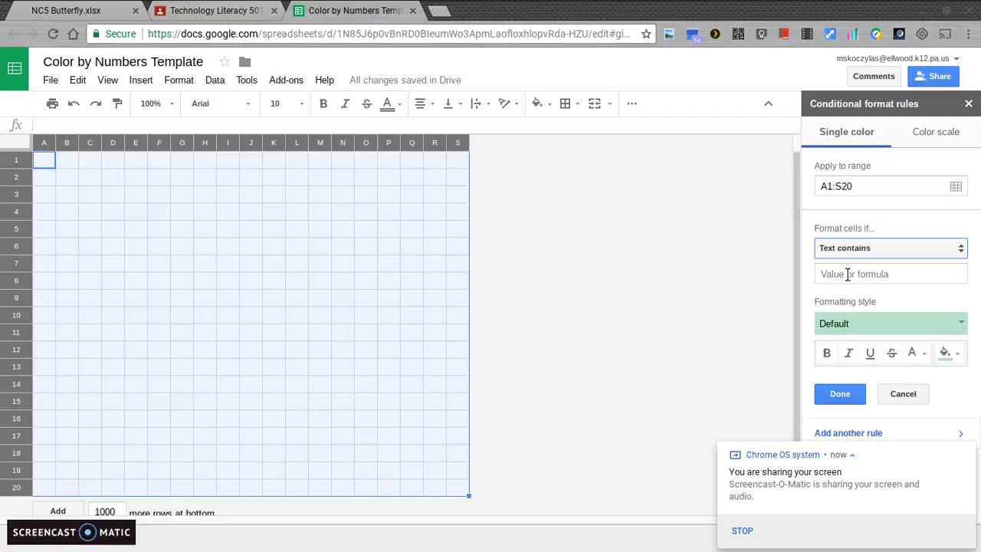
click(848, 274)
text(5)
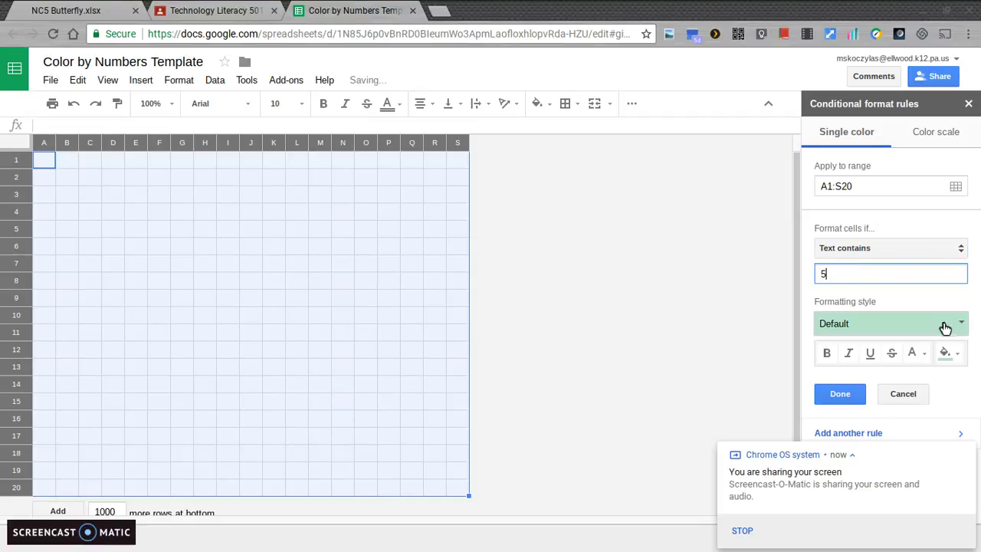
click(947, 354)
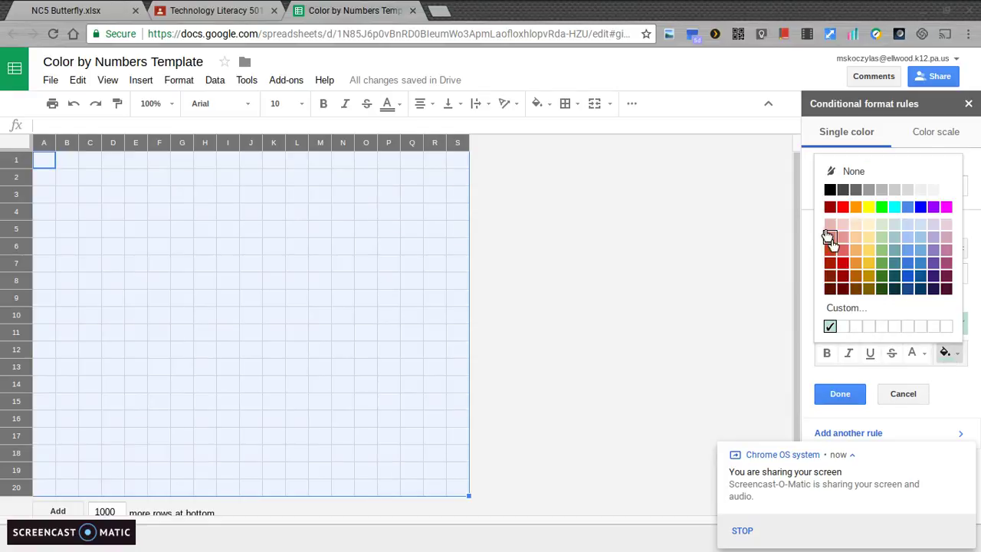
click(843, 207)
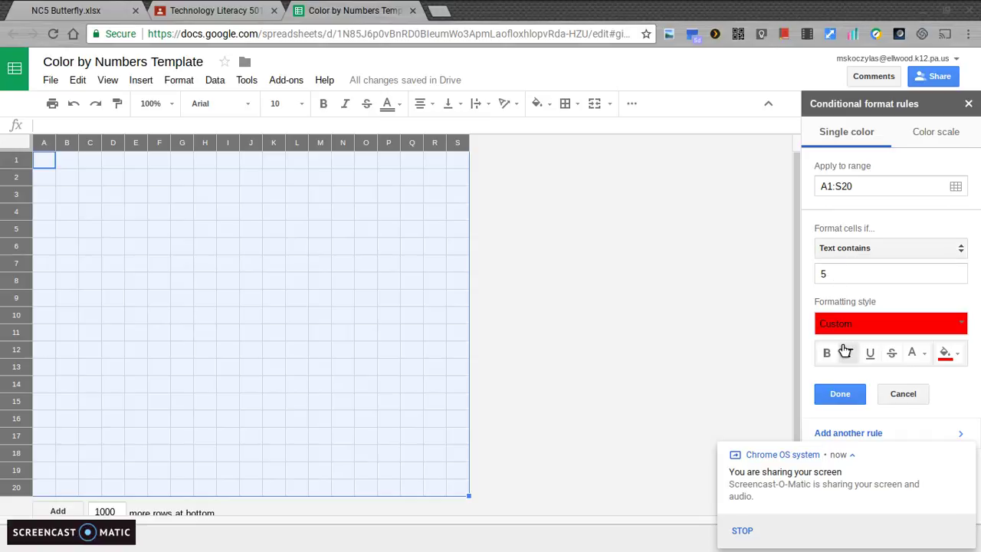
click(840, 394)
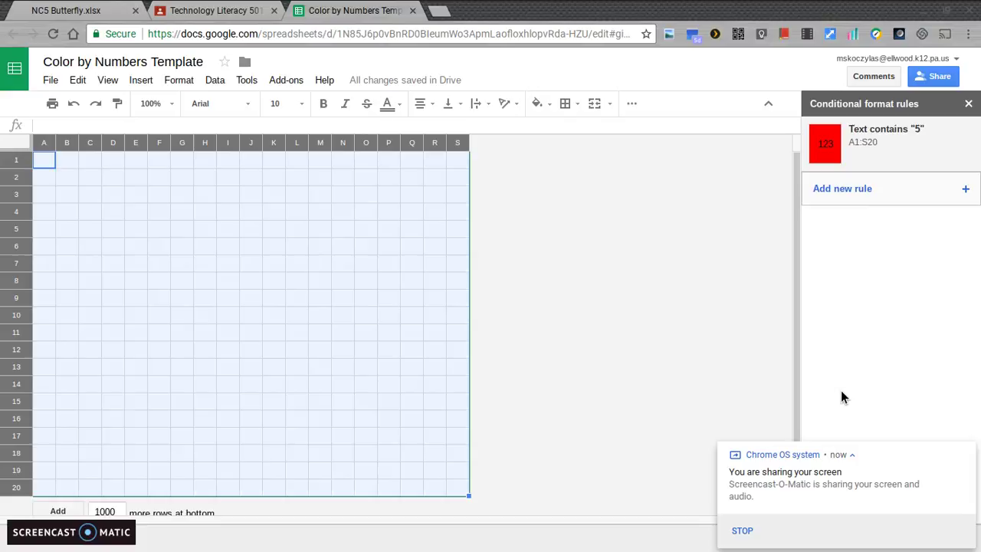
Step: Add a second conditional formatting rule for A1:S20 that fills cells blue when their text contains 6
click(843, 191)
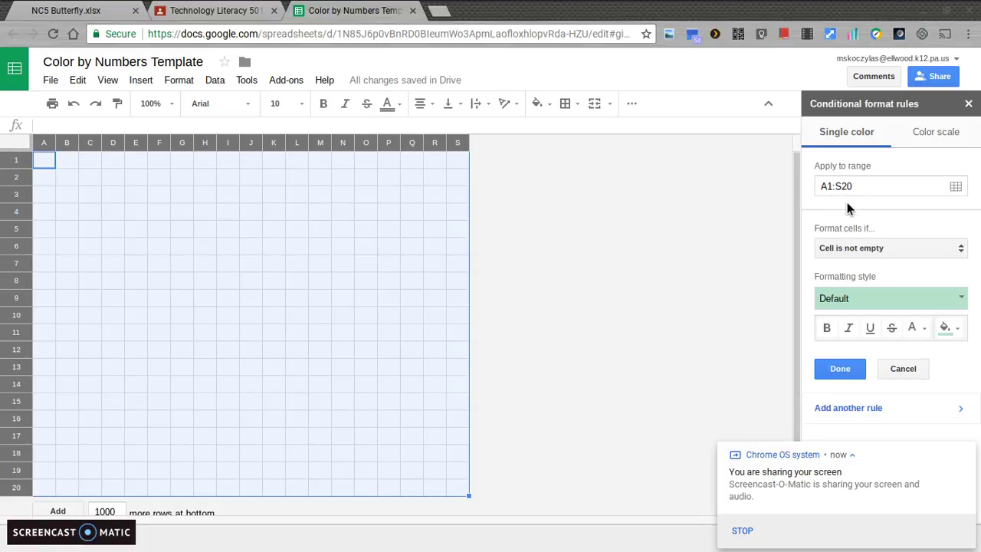
click(855, 247)
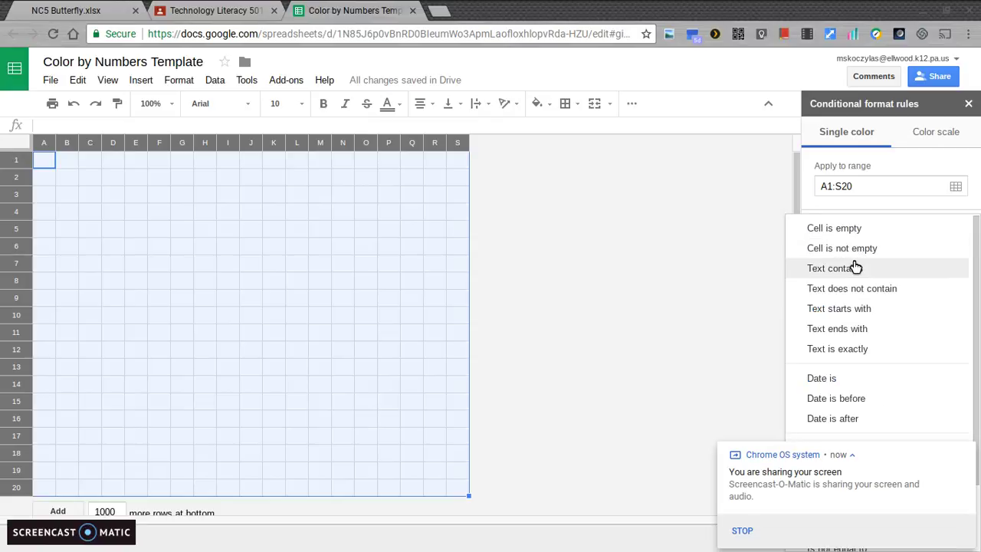
click(853, 265)
click(851, 272)
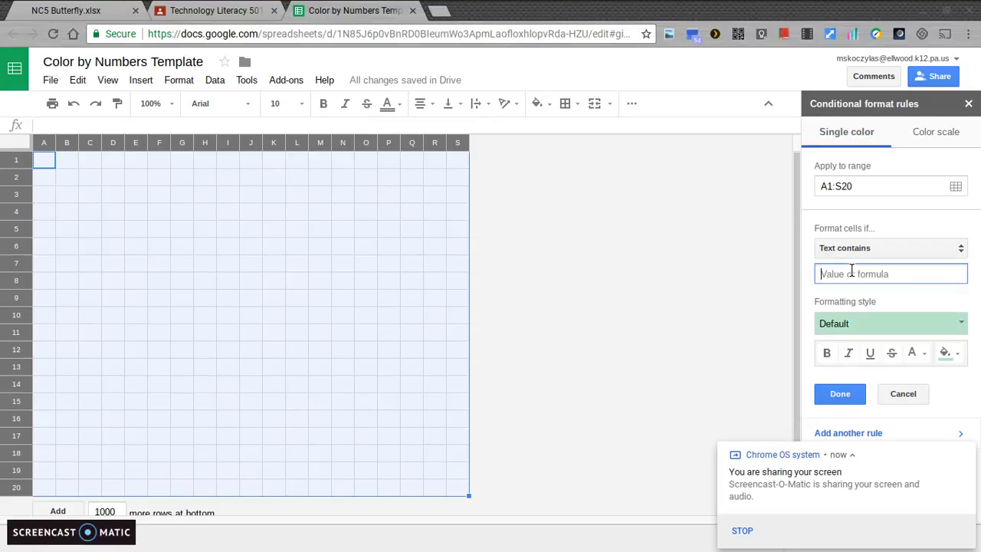
text(6)
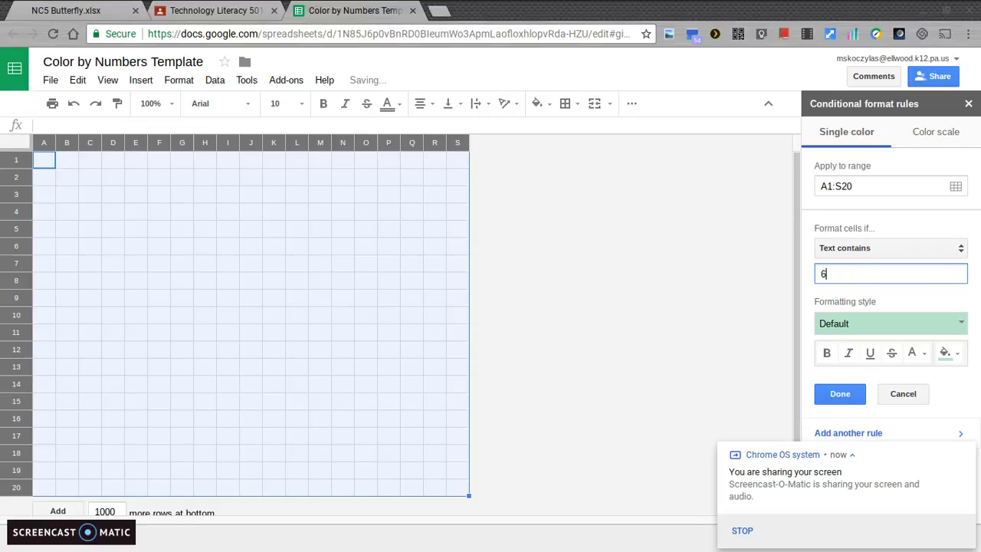
click(945, 352)
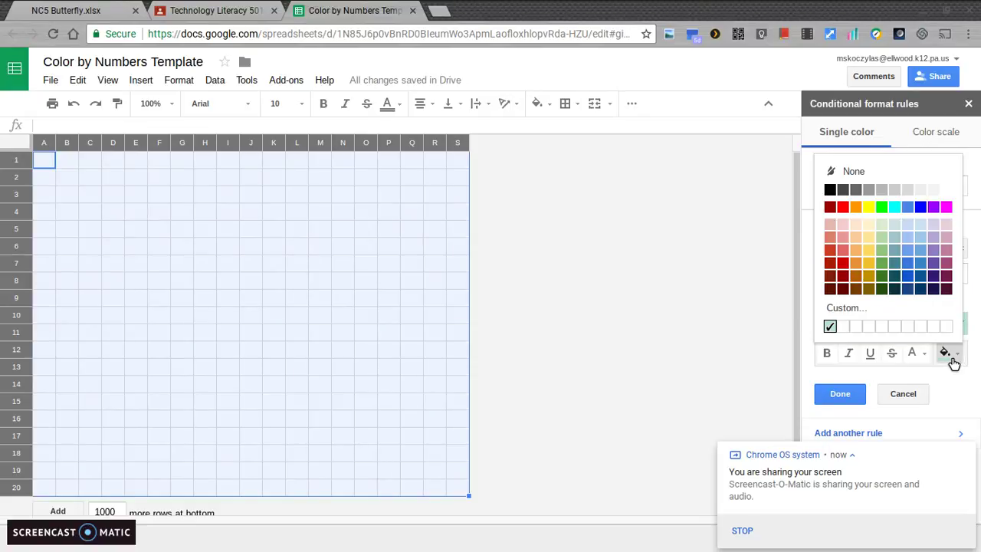
click(920, 206)
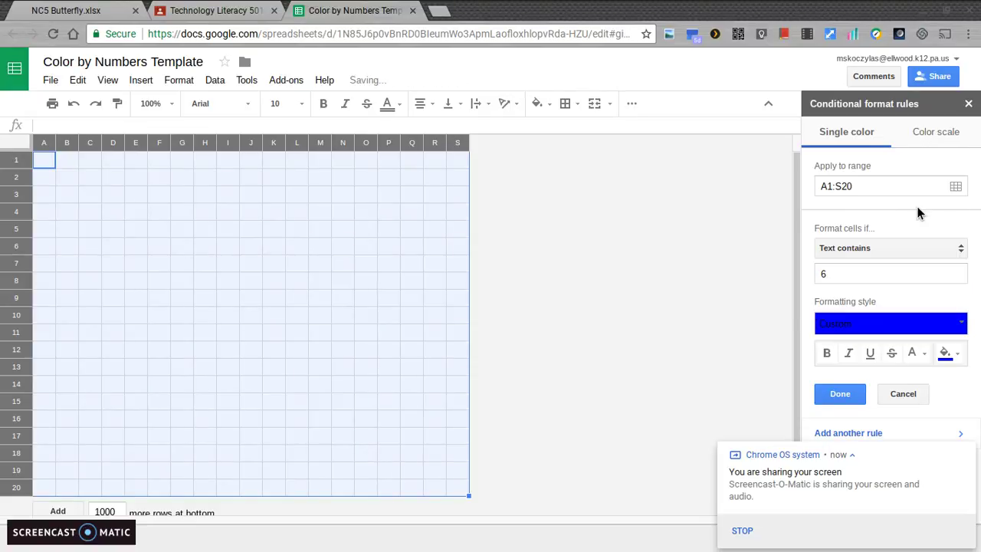
click(853, 393)
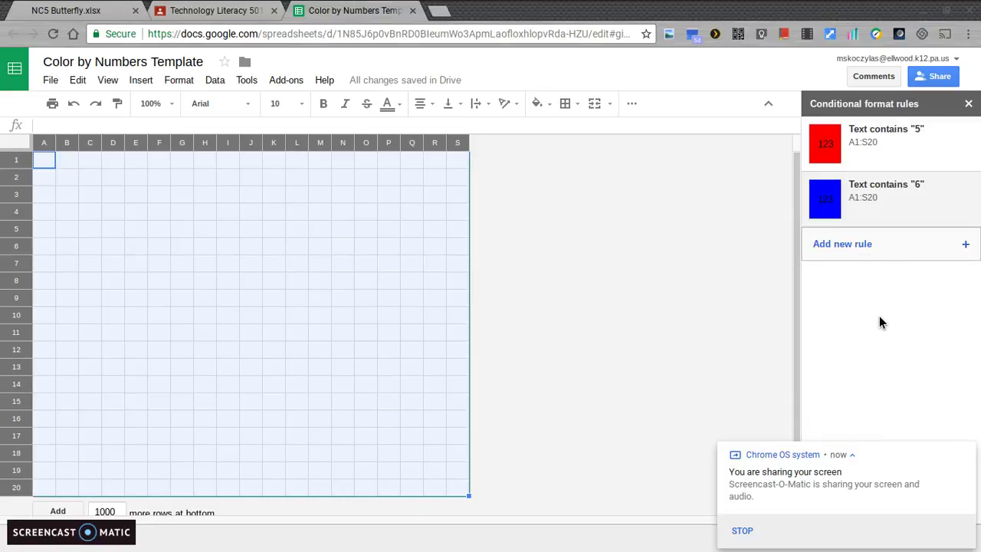
Step: Add a third conditional formatting rule for A1:S20 that fills cells black when their text contains 7
click(850, 246)
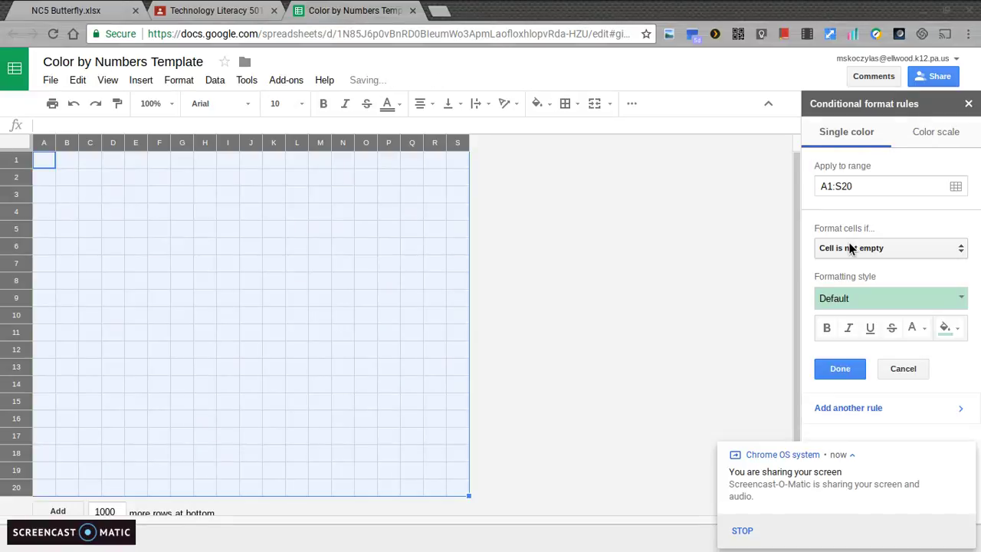
click(895, 248)
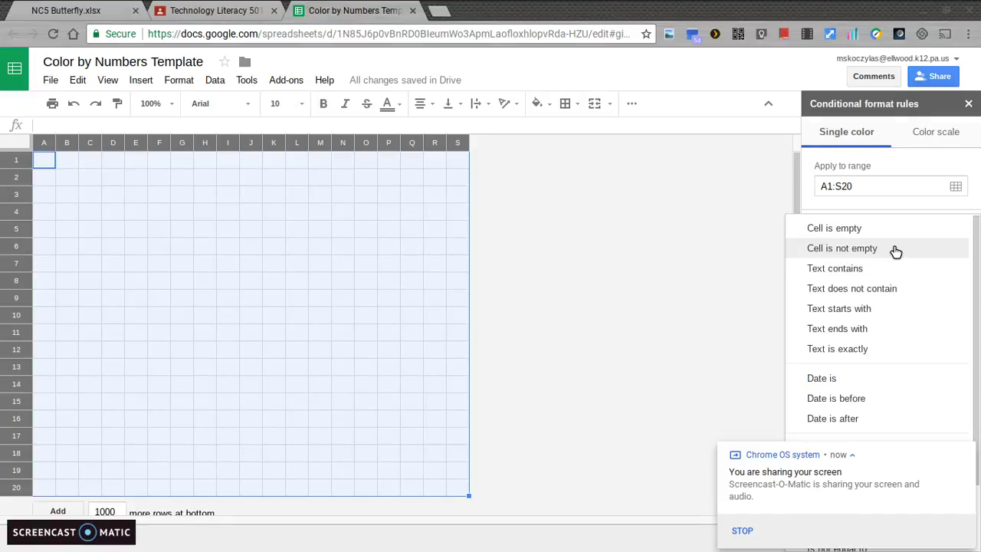
click(860, 270)
click(849, 276)
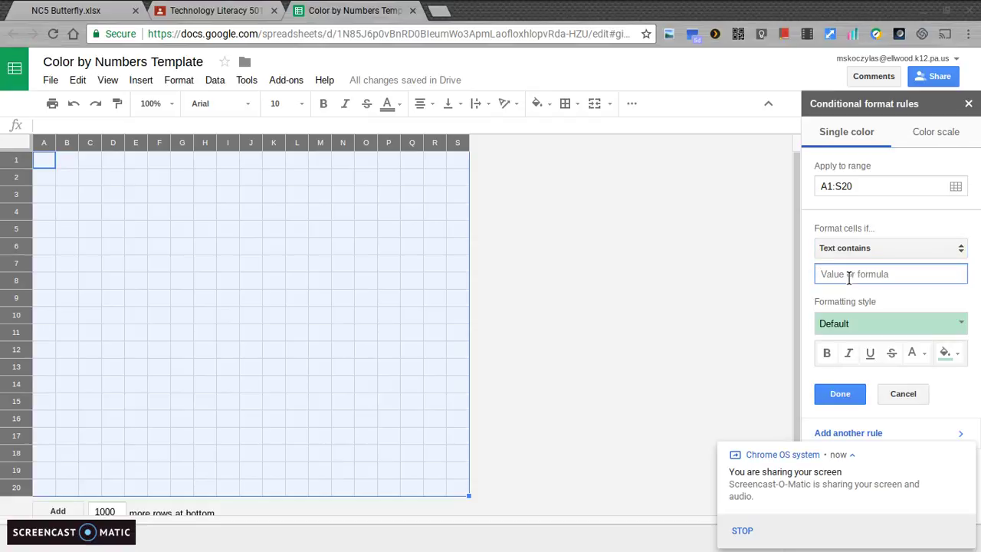
text(7)
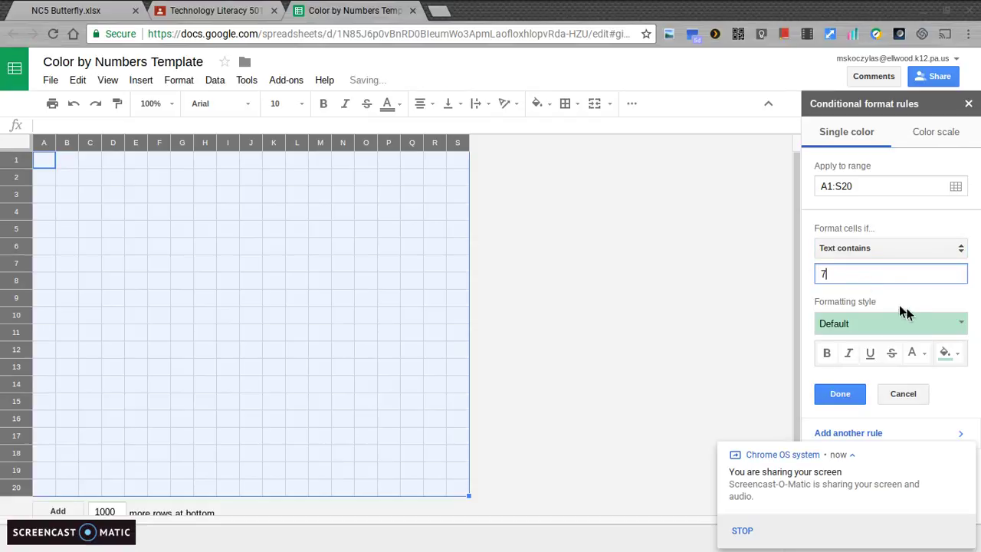
click(946, 352)
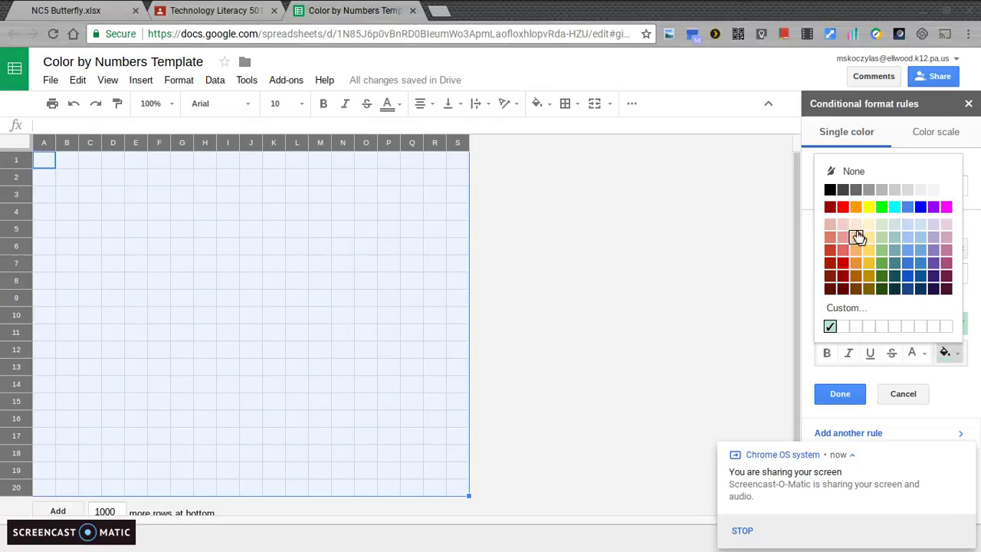
click(830, 189)
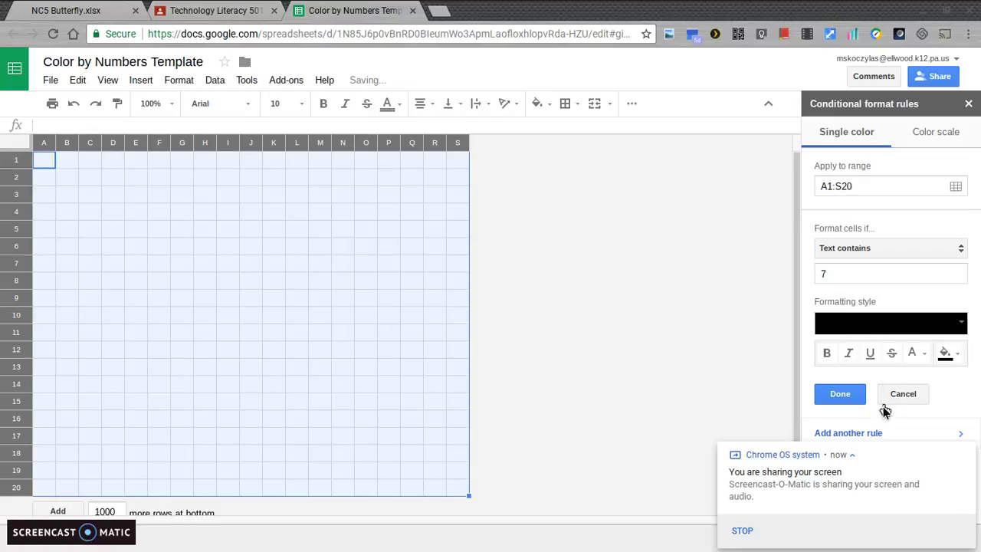
click(843, 394)
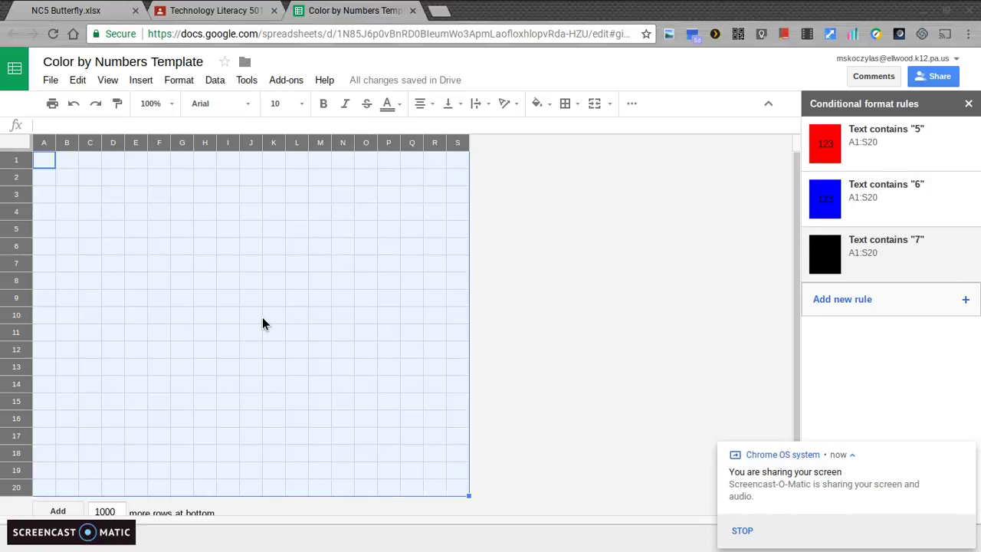
Step: Compare the finished rules with the butterfly worksheet's key, and close the conditional format rules with cell A1 selected
click(74, 11)
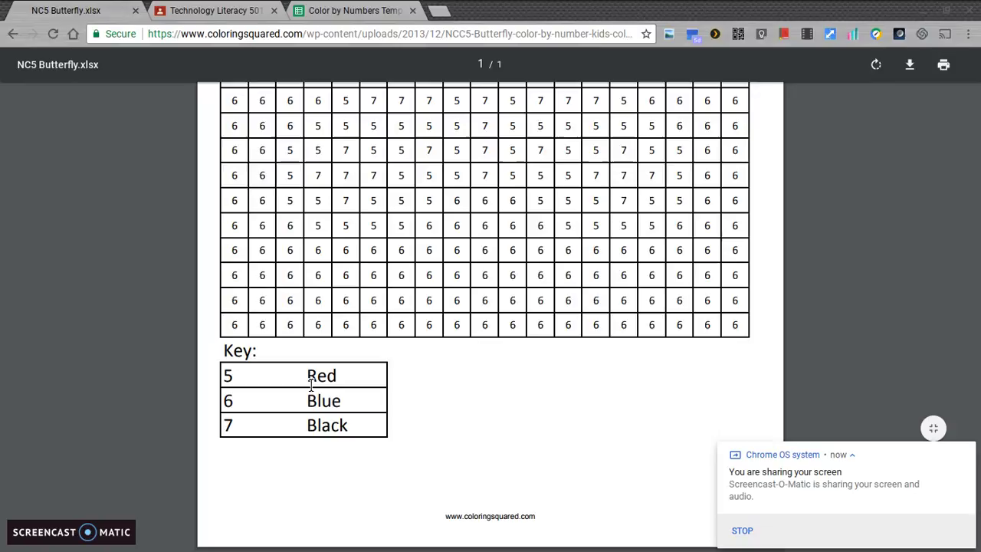
click(325, 12)
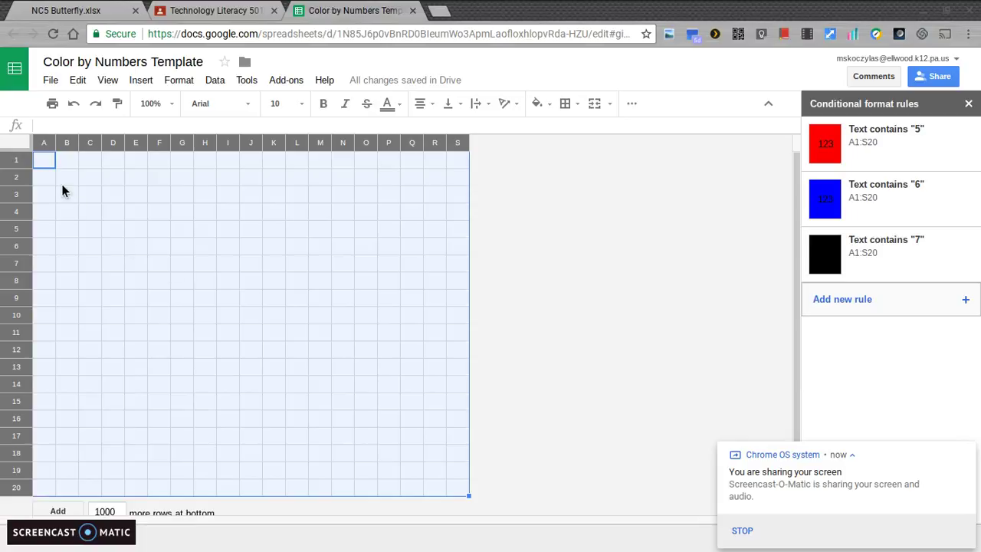
click(41, 160)
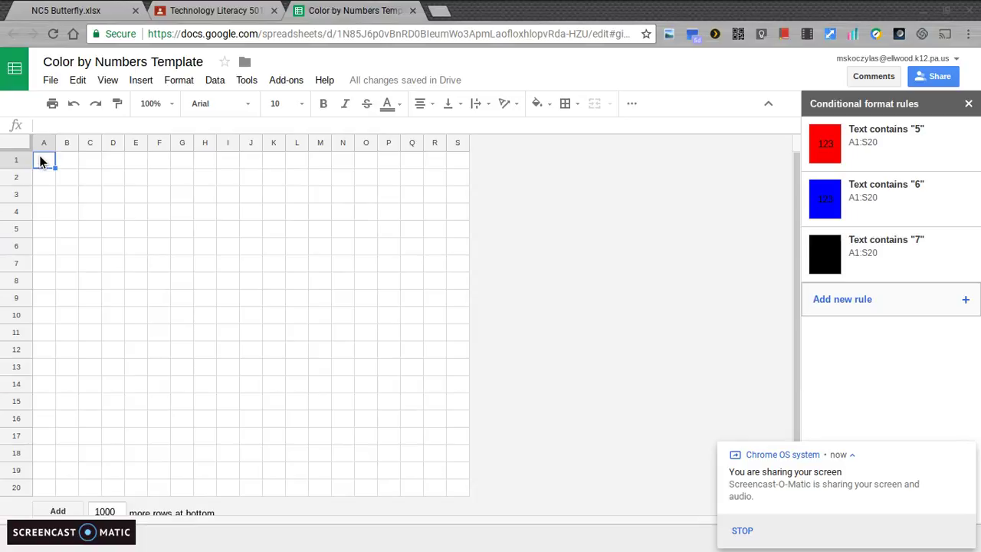
click(967, 105)
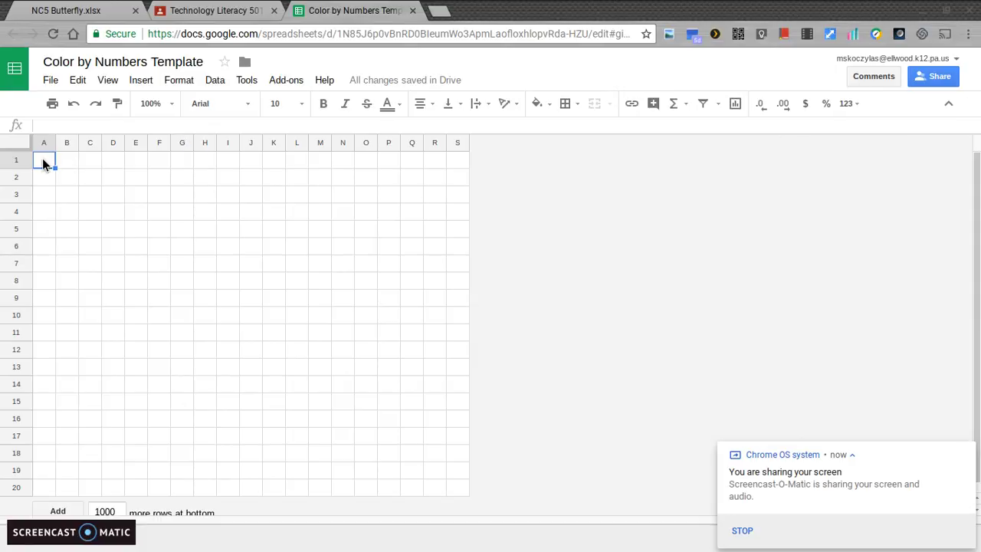
Step: Enter 6 in cells A1 and A2 to begin the first column of the butterfly picture
text(6)
key(Return)
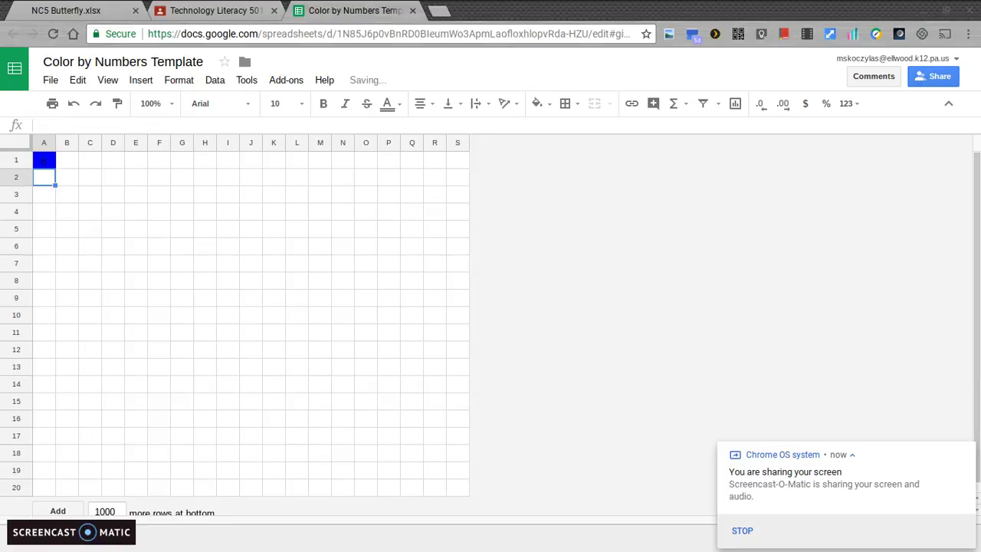
text(6)
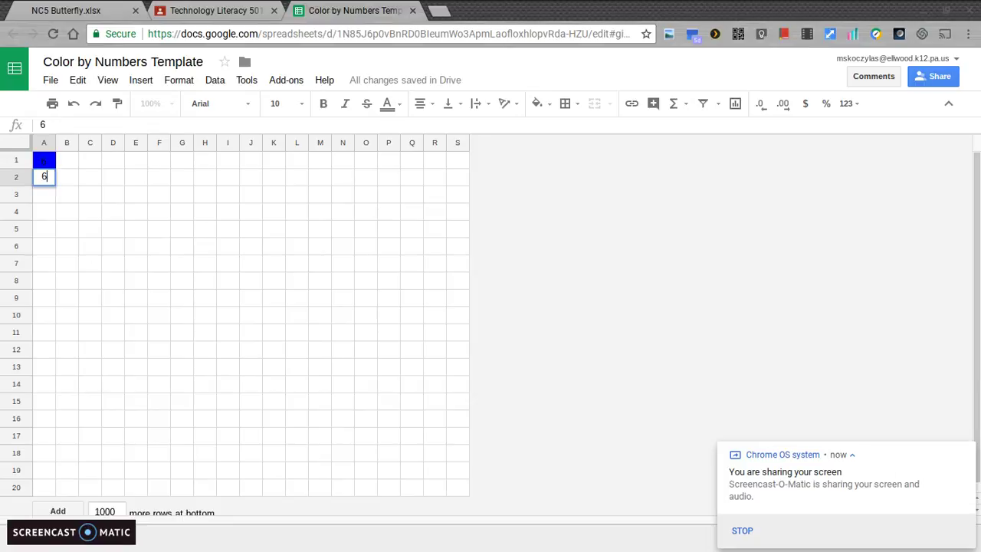
key(Return)
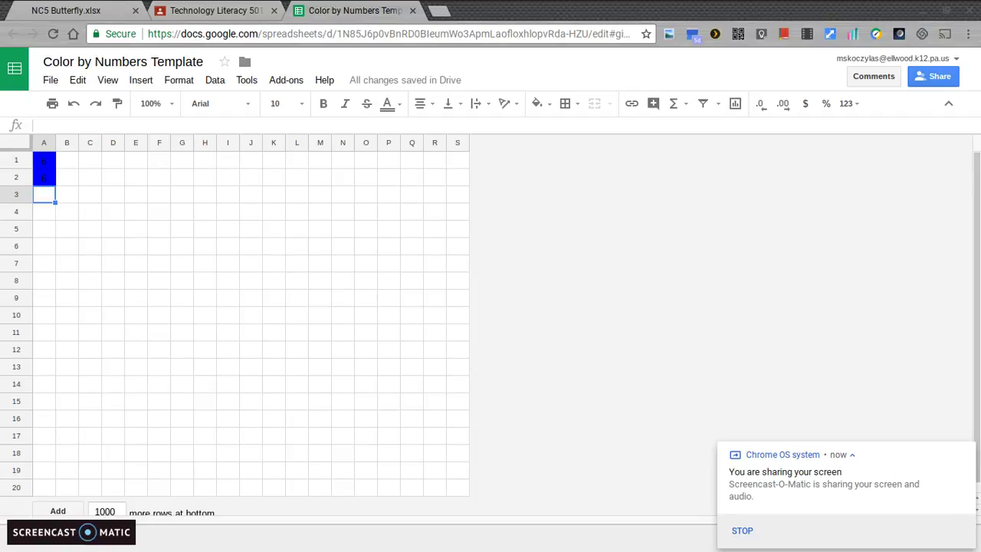
Step: Fill cells A3 through A11 with 6 to continue the first column of the butterfly picture
text(6)
key(Return)
text(6)
key(Return)
text(6 6)
key(Return)
text(6)
key(Return)
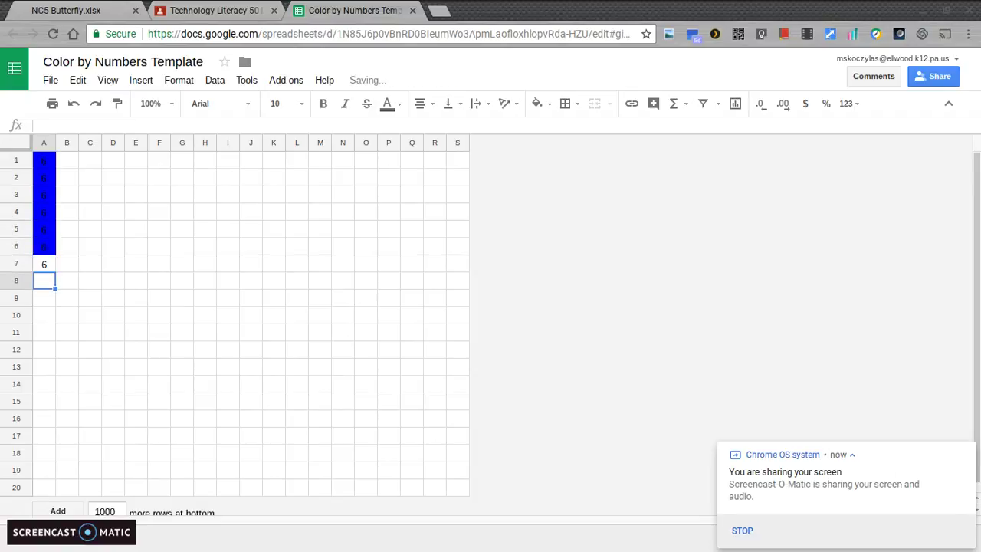
text(6)
key(Return)
text(6)
key(Return)
text(6)
key(Return)
text(6)
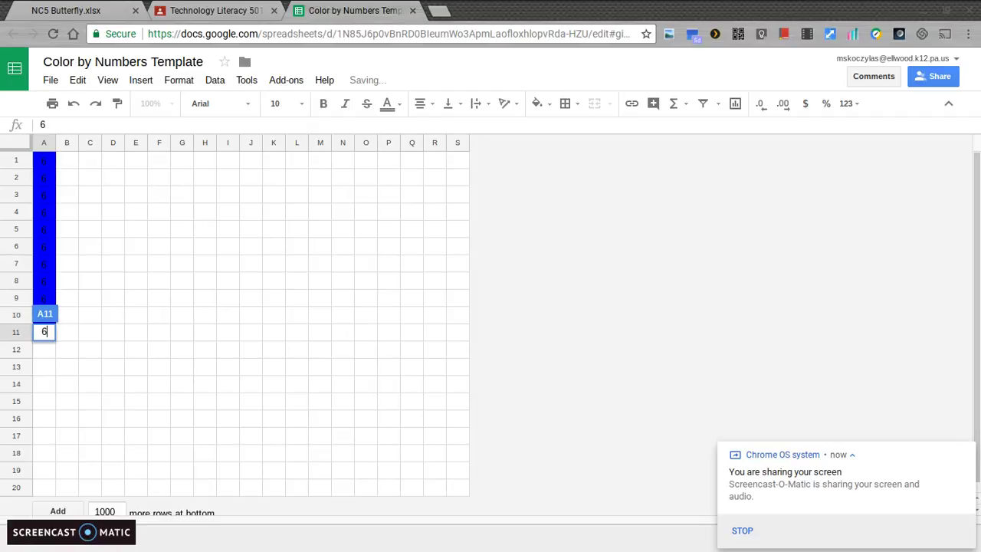
key(Return)
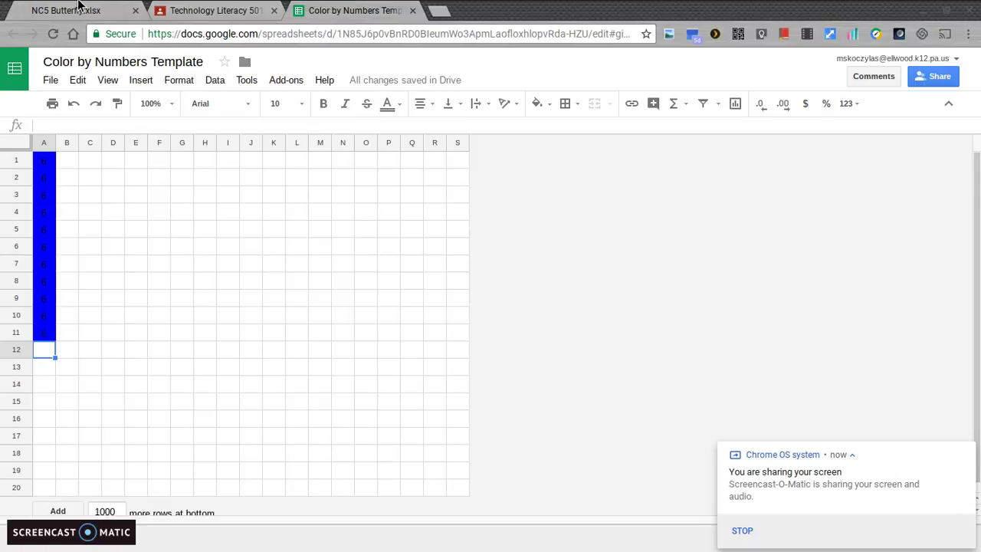
Step: Enter 5 in each cell from C11 to C15 to try out the red coloring rule
click(90, 334)
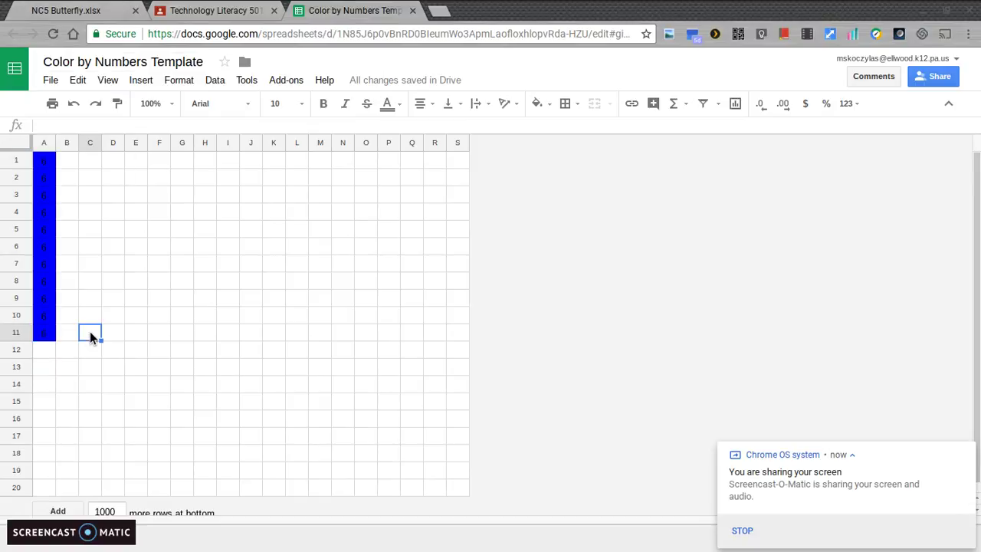
text(5)
key(Return)
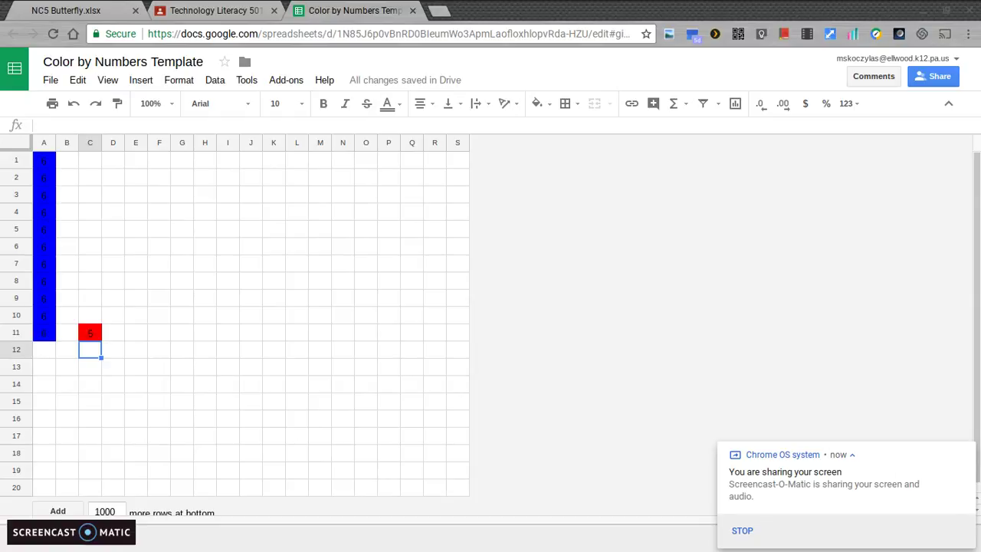
text(5)
key(Return)
text(5)
key(Return)
text(5)
key(Return)
text(5)
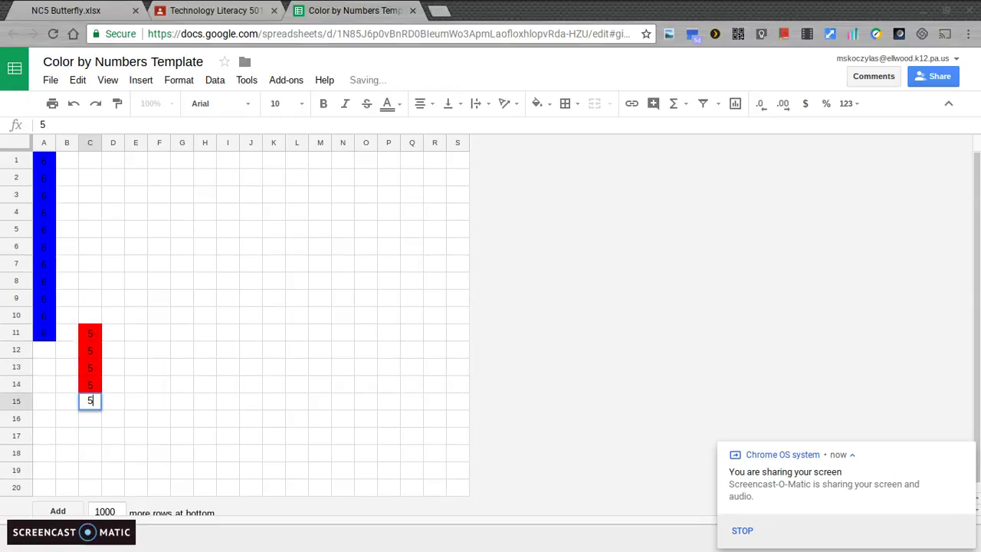
key(Return)
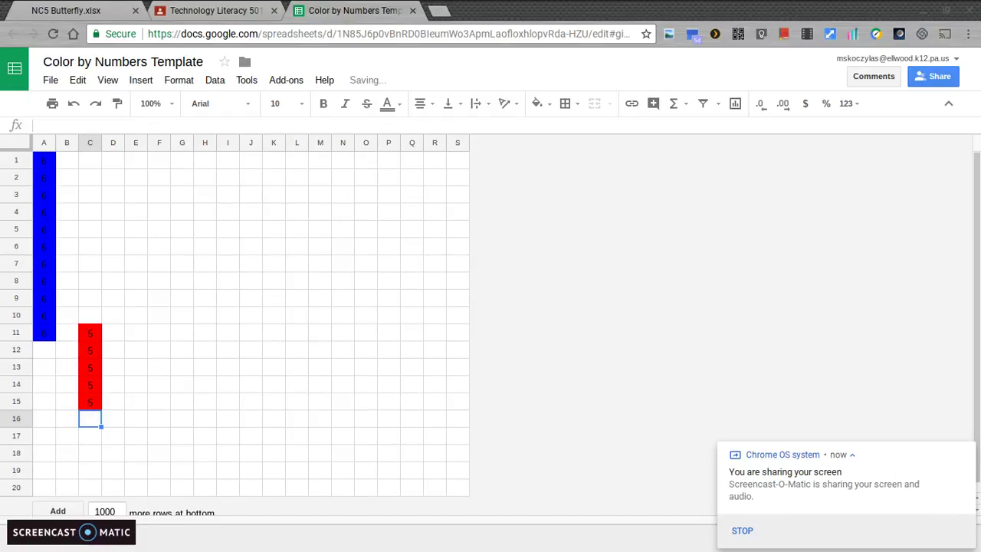
Step: Enter 7 in each cell from H9 to H14 to try out the black coloring rule
click(206, 302)
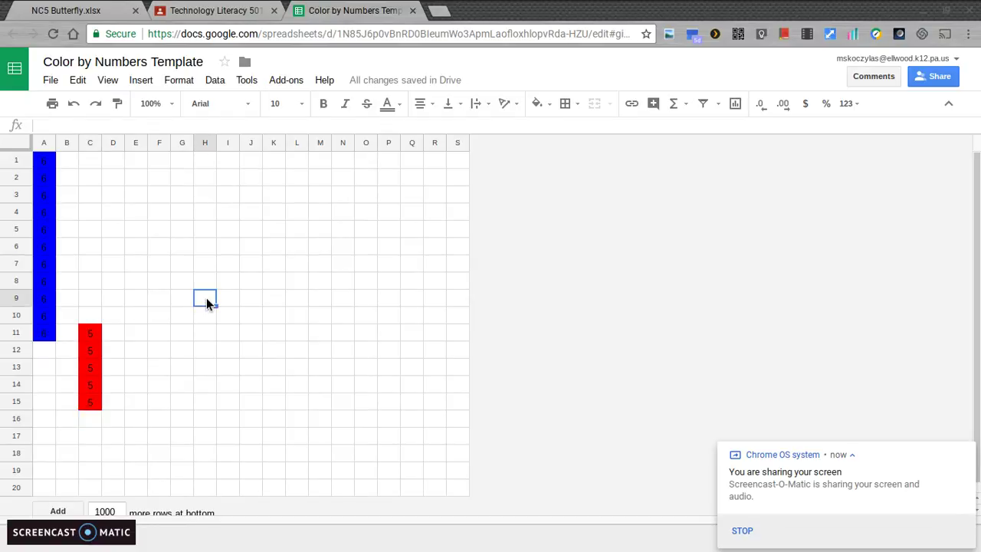
text(7)
key(Return)
text(7)
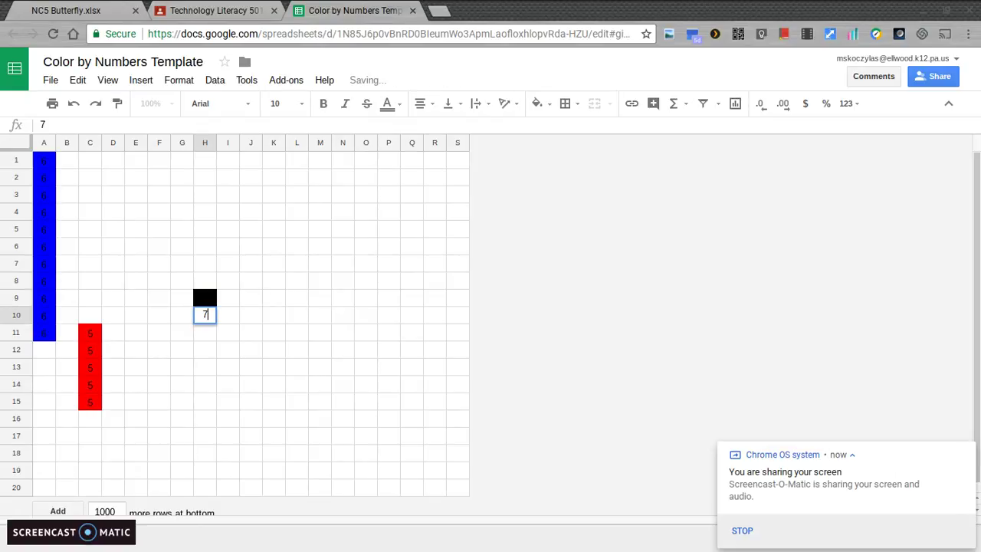
key(Return)
text(7)
key(Return)
text(7)
key(Return)
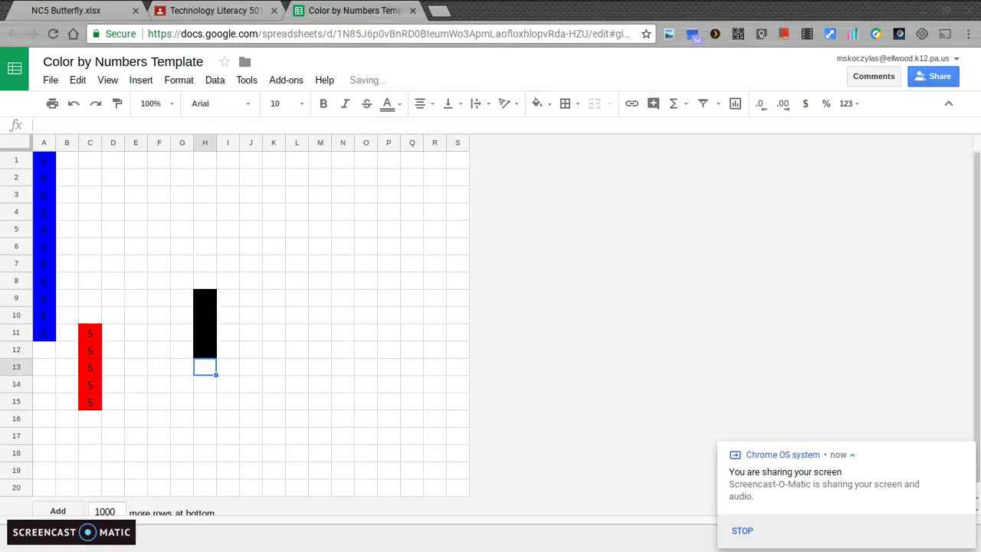
text(7)
key(Return)
text(7)
key(Return)
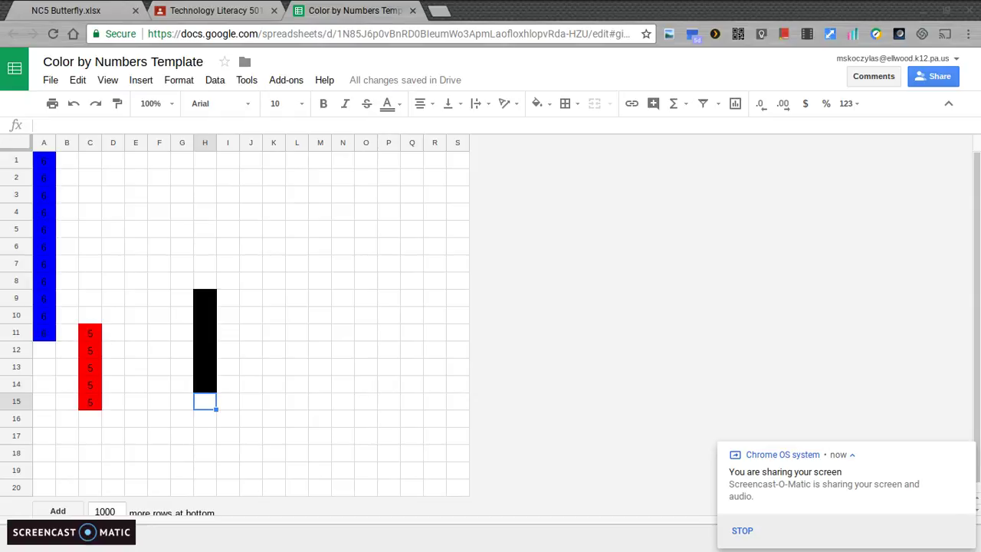
Step: Open the sheet's conditional format rules again
click(179, 79)
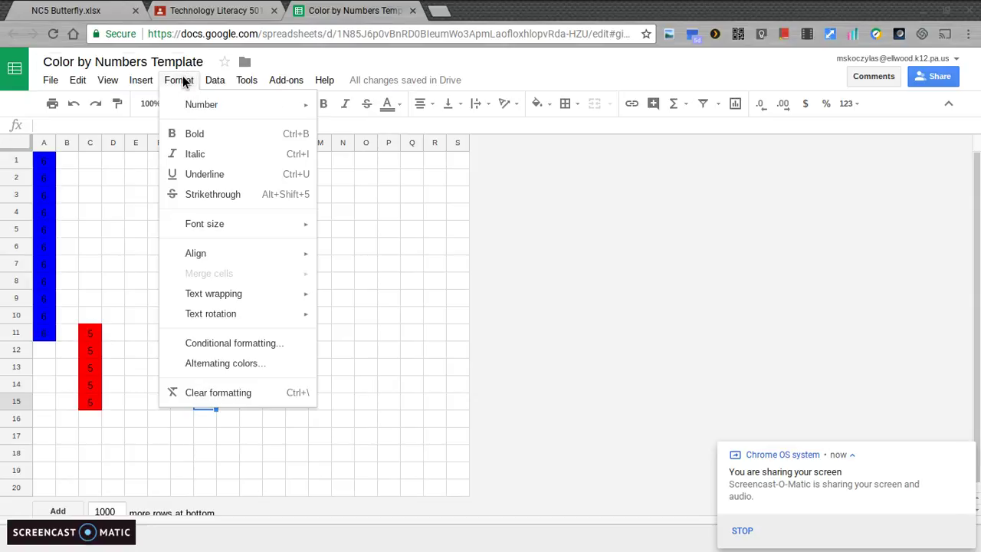
click(216, 345)
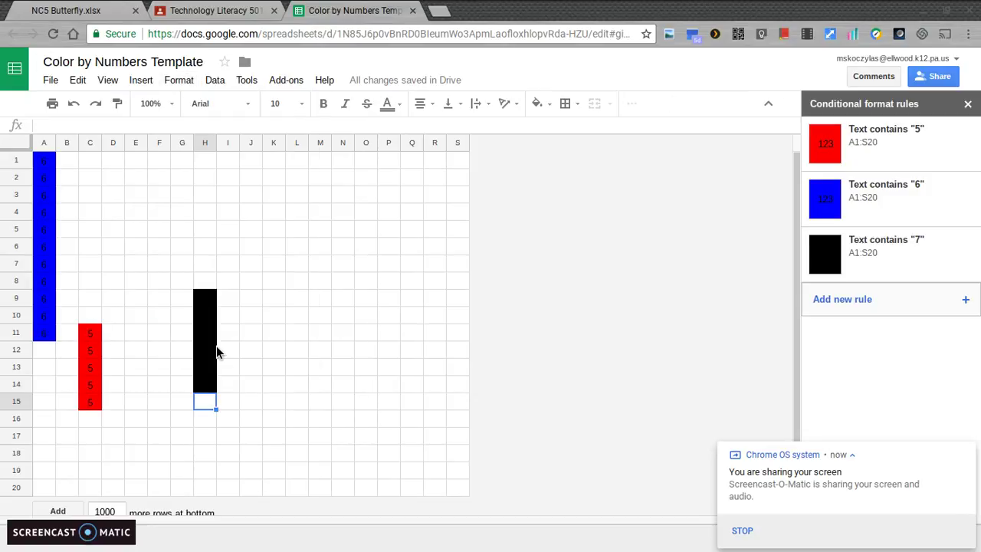